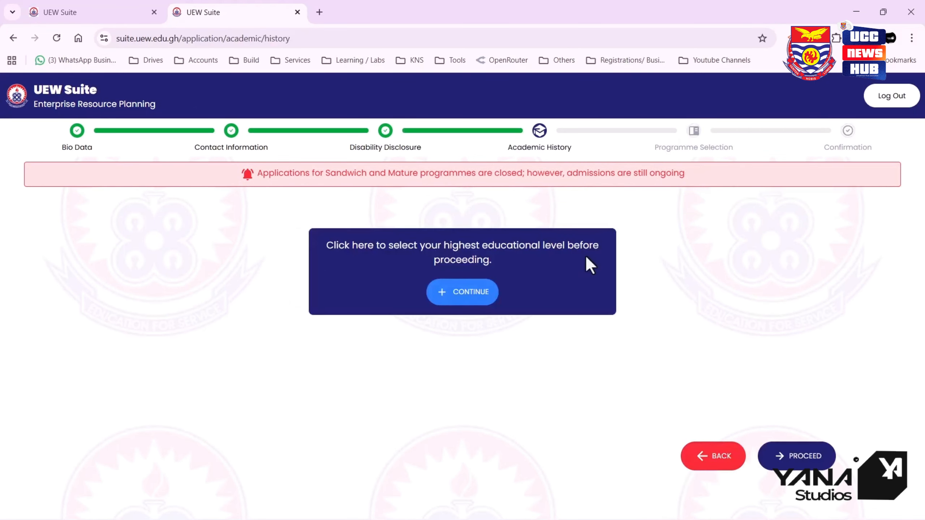
# Set the highest educational level to Secondary School and choose to apply by uploading results.
pyautogui.click(468, 301)
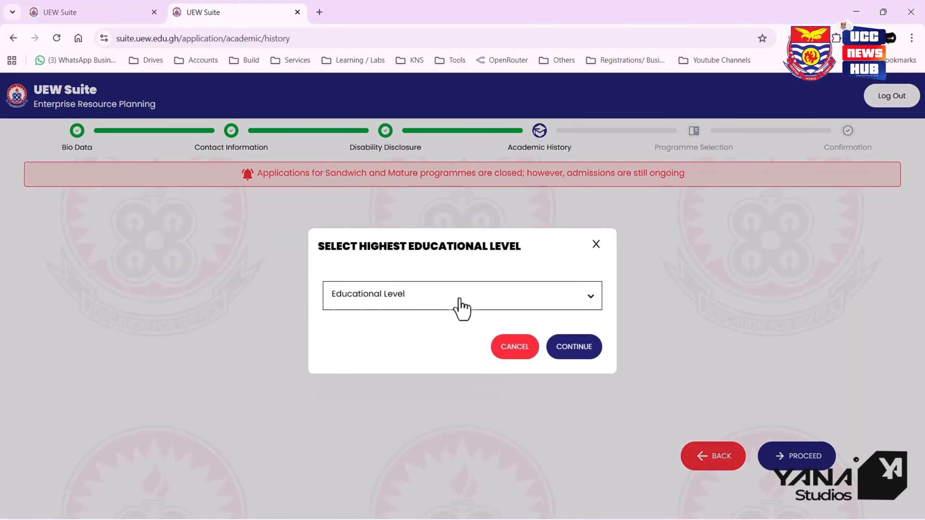
pyautogui.click(463, 308)
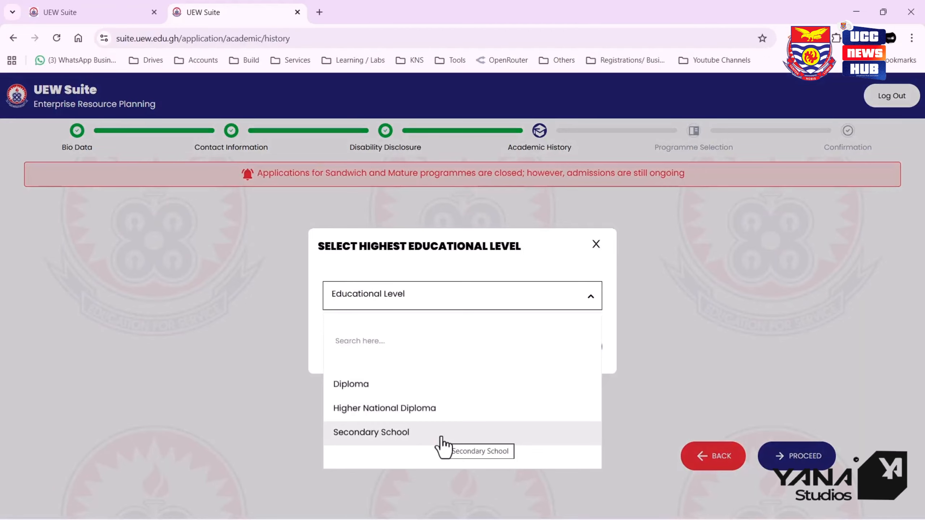
pyautogui.click(442, 438)
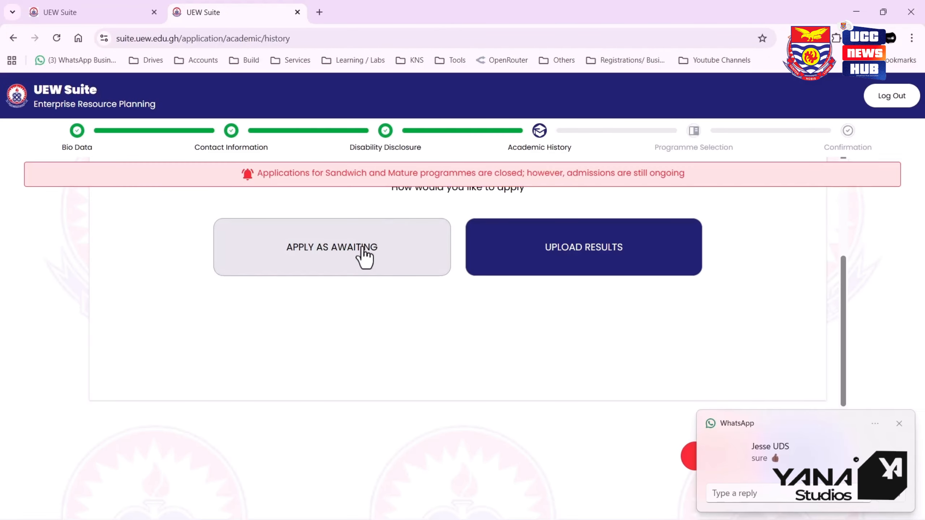
pyautogui.scroll(2, 543, 278)
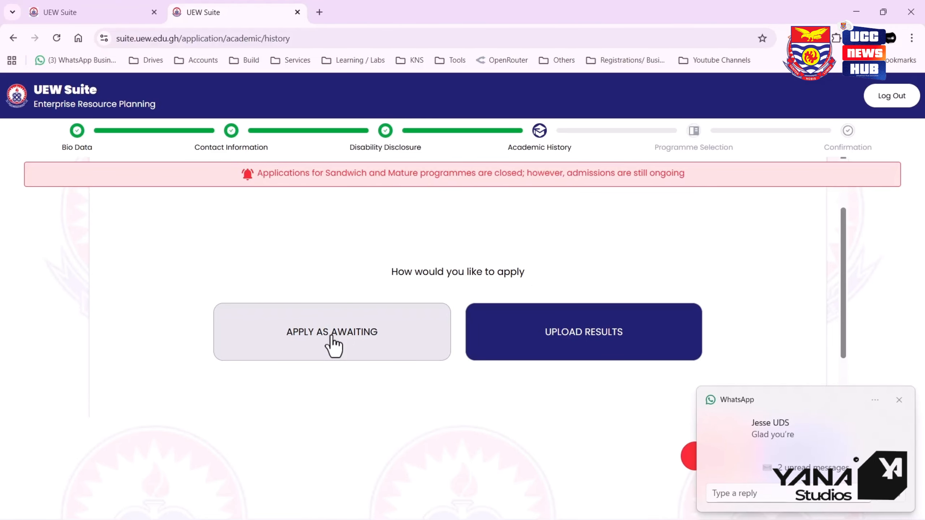
pyautogui.click(607, 337)
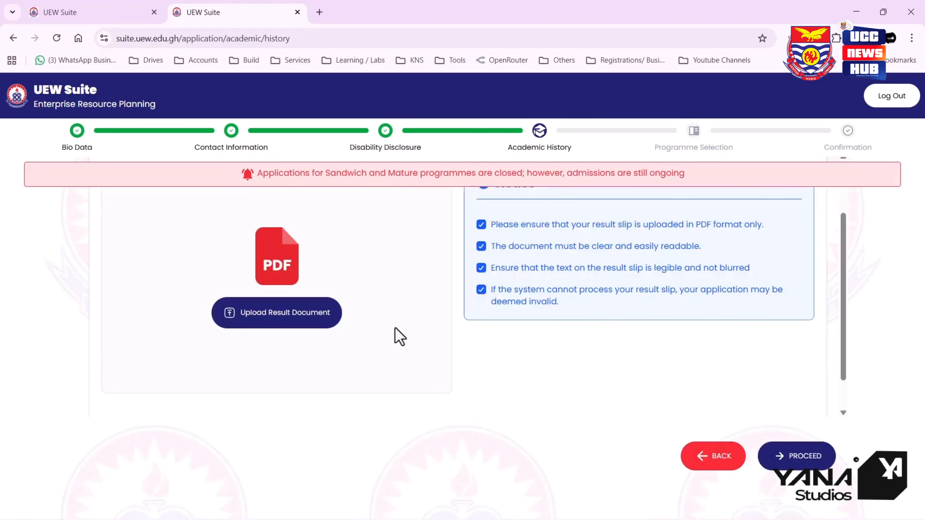
pyautogui.click(280, 353)
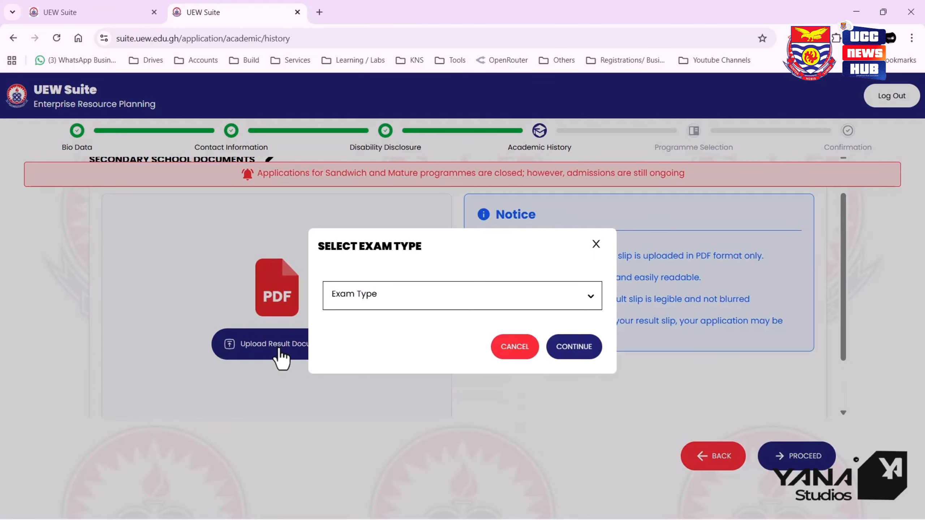
pyautogui.click(514, 346)
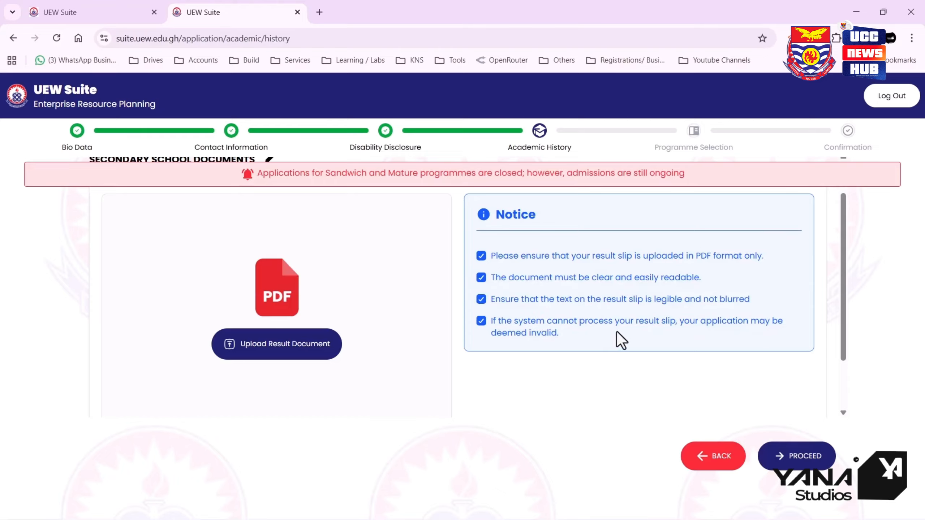
pyautogui.scroll(1, 307, 401)
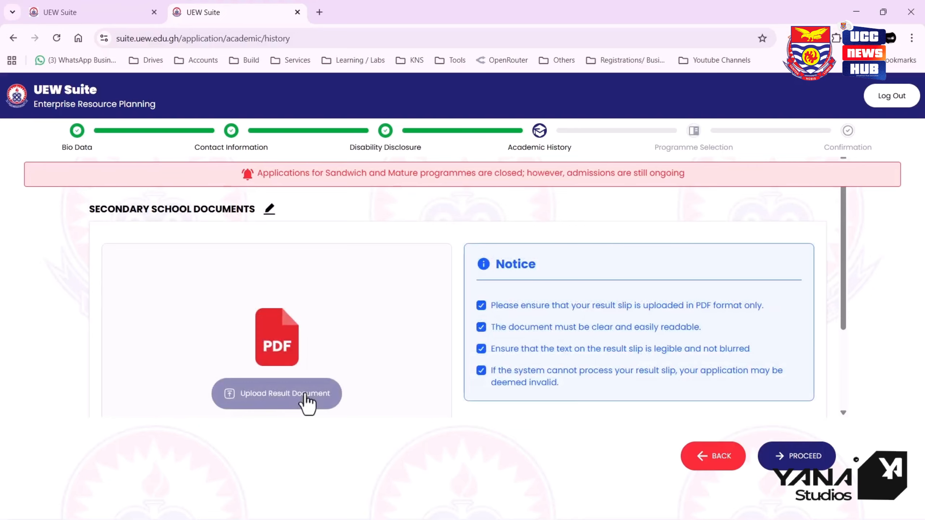
# Start the secondary school result document upload and choose the exam type for the slip.
pyautogui.click(306, 401)
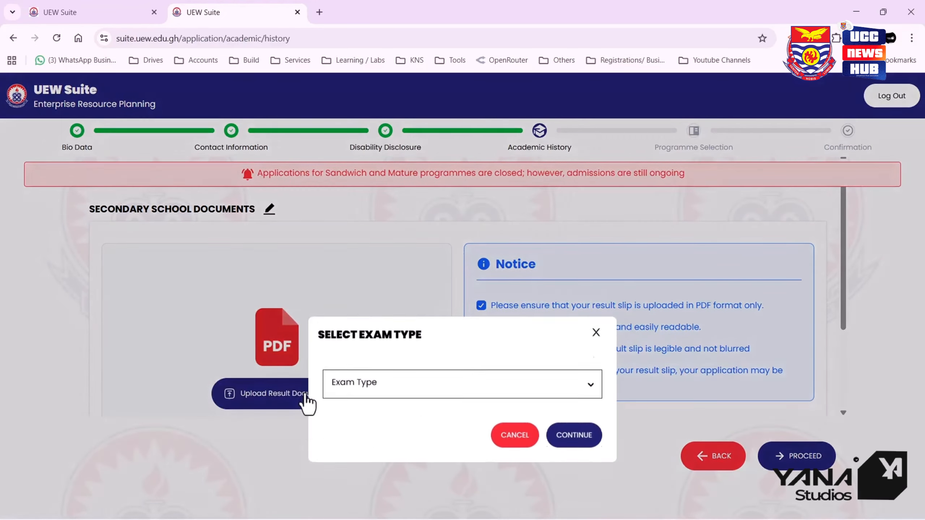
pyautogui.click(447, 305)
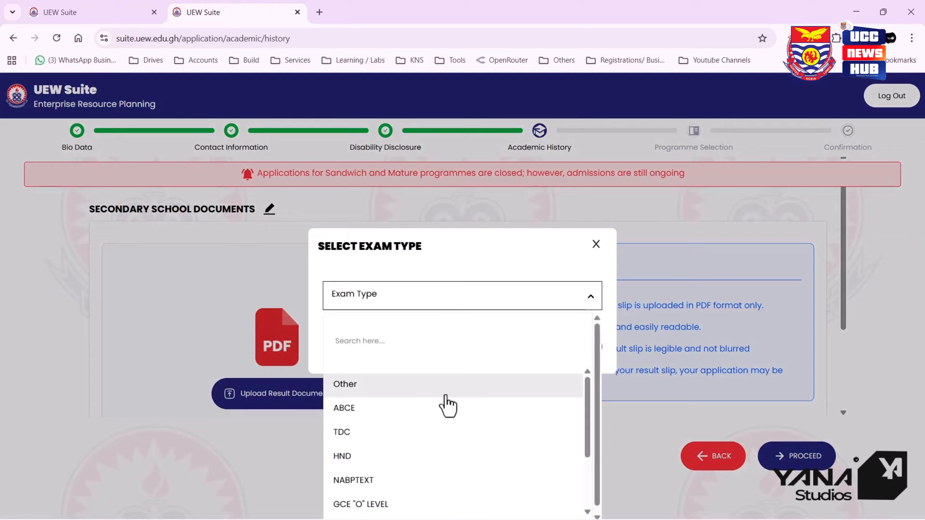
pyautogui.scroll(-1, 445, 434)
pyautogui.click(407, 490)
pyautogui.click(585, 349)
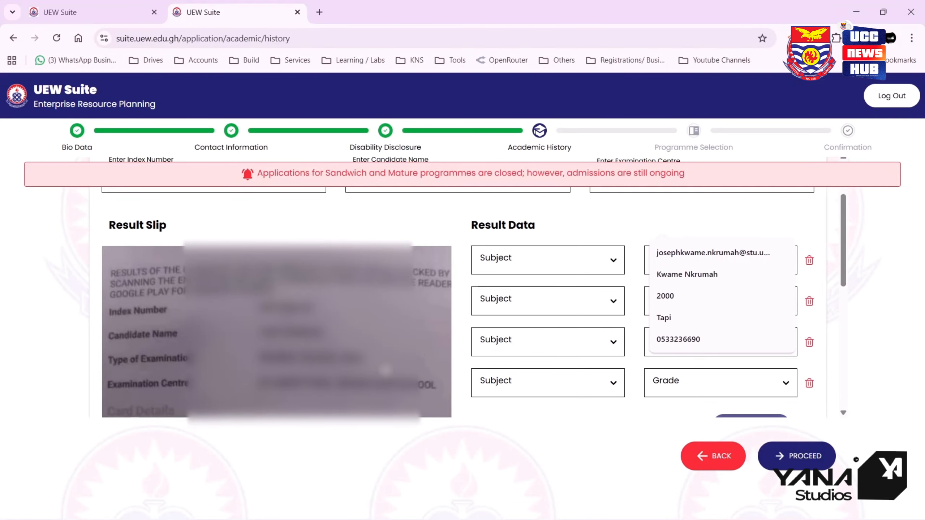
# Fill the first result data row with the subject Mathematics and grade A1.
pyautogui.scroll(-1, 269, 376)
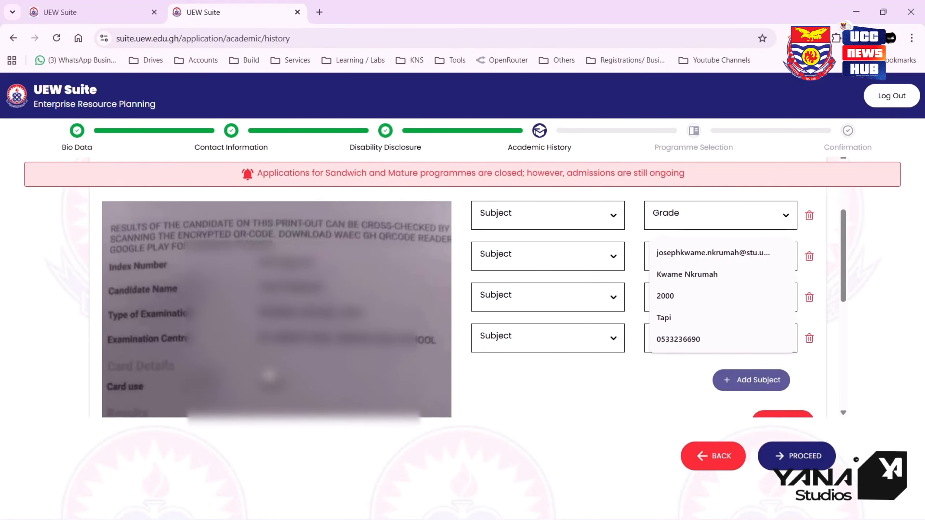
pyautogui.scroll(3, 269, 375)
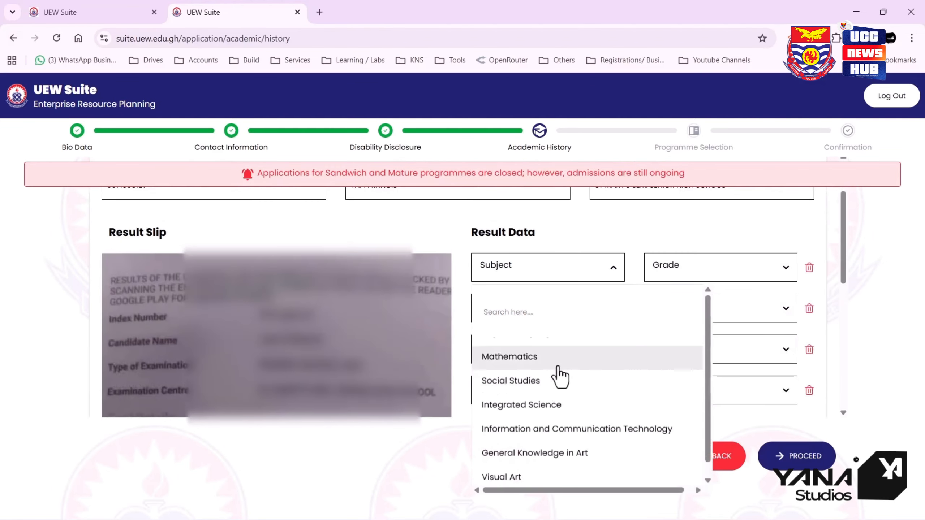
pyautogui.click(556, 366)
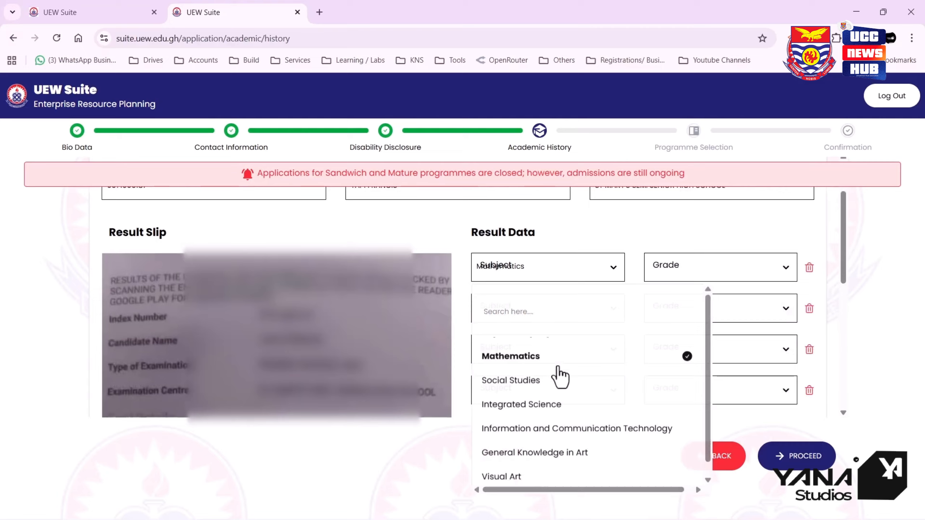
pyautogui.click(694, 271)
pyautogui.click(694, 363)
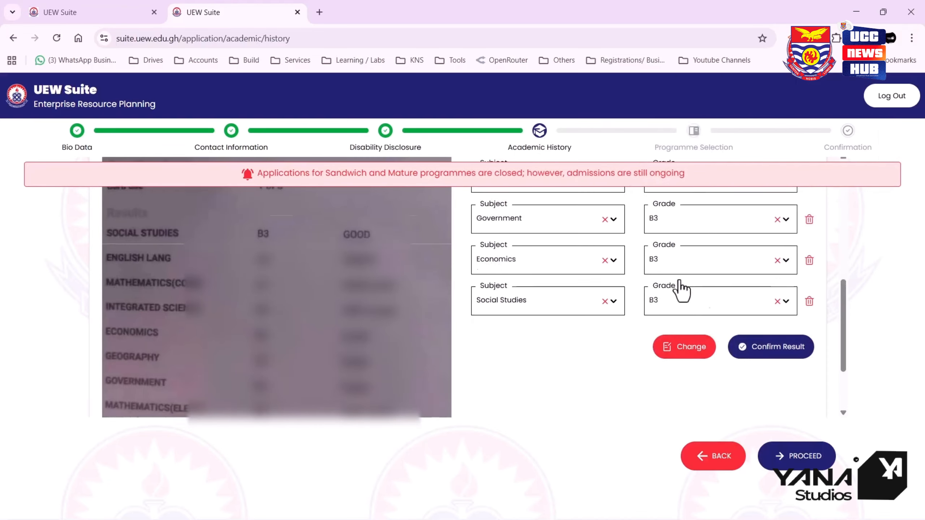
# Compare the subjects and grades entered in the result data with the uploaded result slip.
pyautogui.scroll(-1, 682, 290)
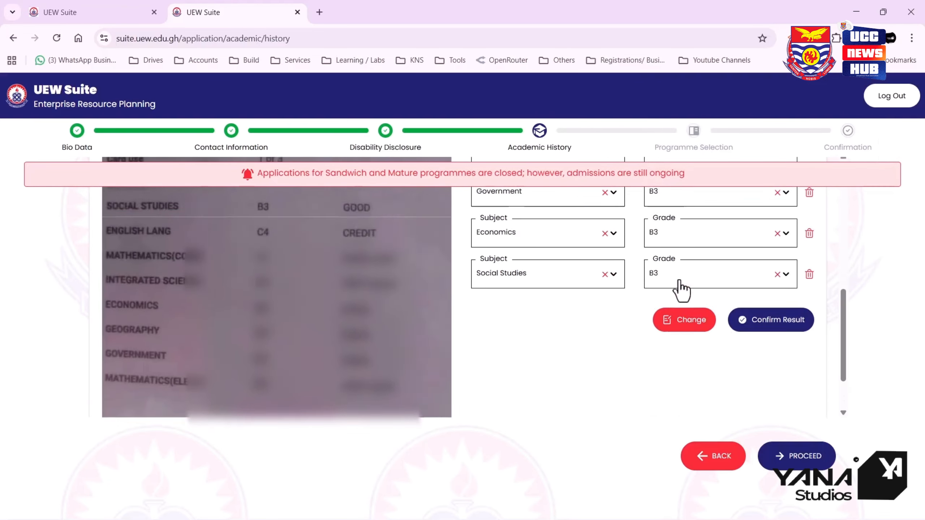
pyautogui.scroll(2, 681, 288)
pyautogui.scroll(5, 682, 290)
pyautogui.scroll(-6, 682, 289)
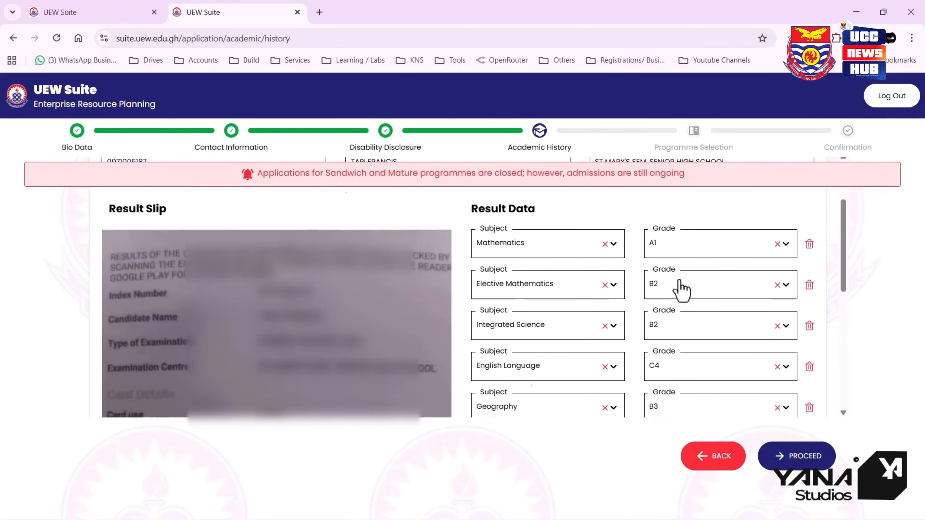
pyautogui.scroll(-1, 134, 329)
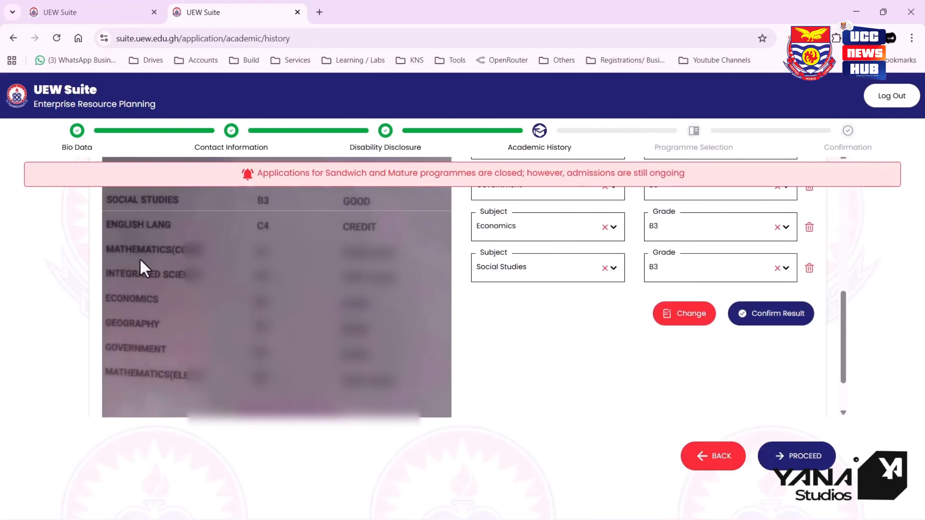
pyautogui.scroll(4, 665, 331)
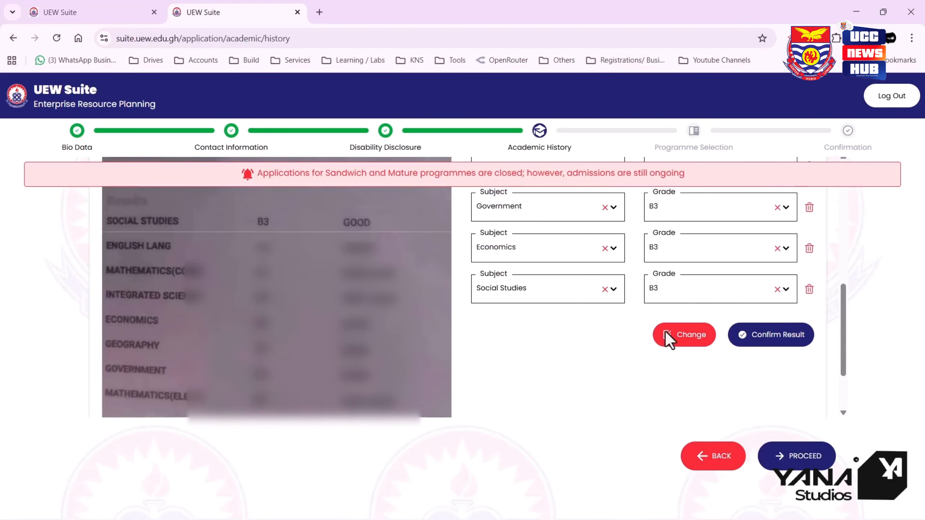
pyautogui.scroll(2, 665, 331)
pyautogui.scroll(-5, 665, 332)
# Confirm the entered secondary school results and accept the review prompt to save them.
pyautogui.click(776, 302)
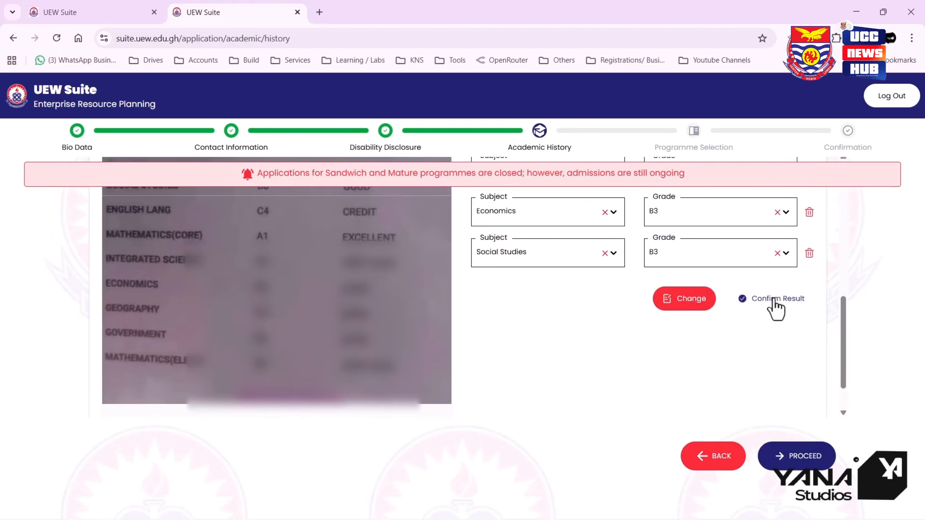
pyautogui.click(776, 301)
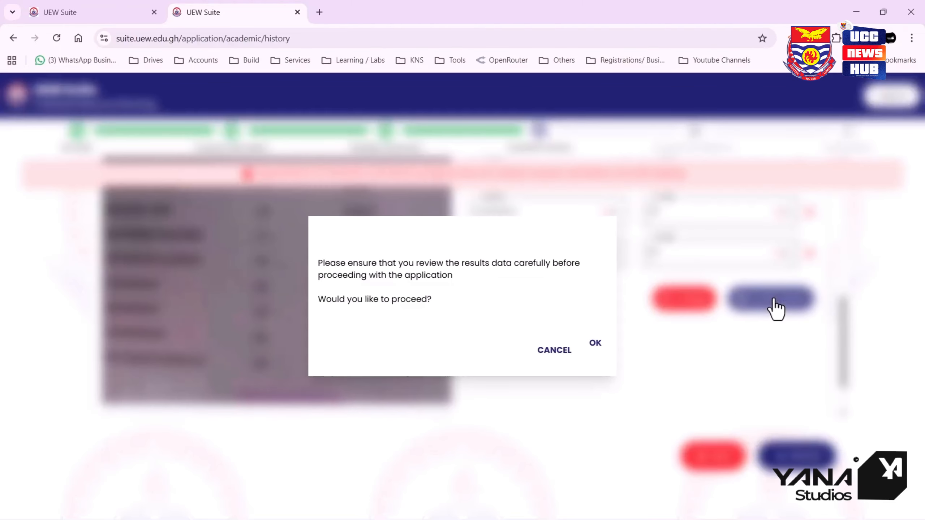
pyautogui.click(595, 344)
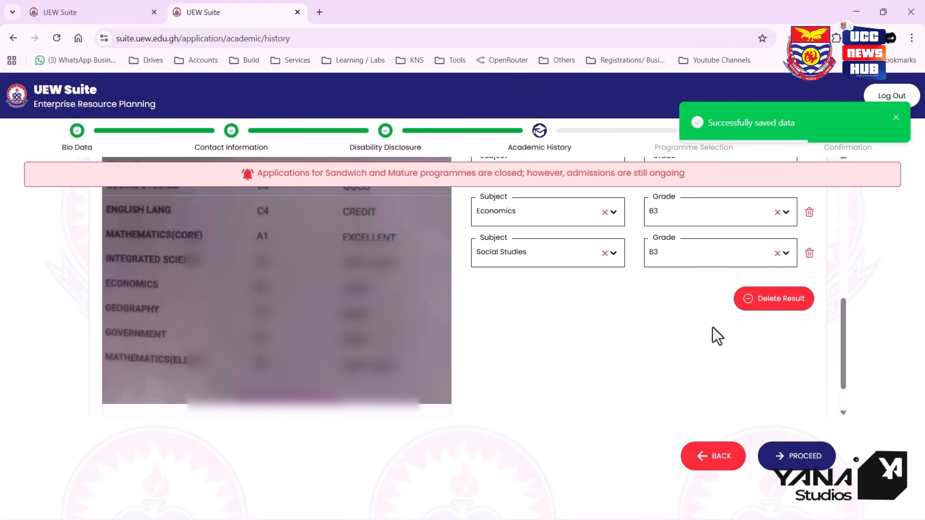
# Look over the saved secondary school documents and proceed to programme selection, accepting the review prompt.
pyautogui.scroll(10, 713, 327)
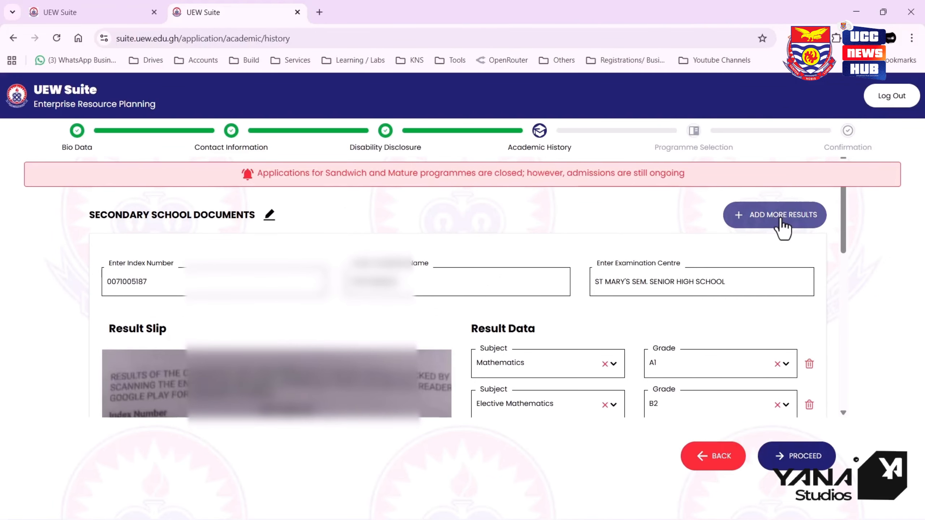
pyautogui.scroll(-10, 784, 228)
pyautogui.click(796, 458)
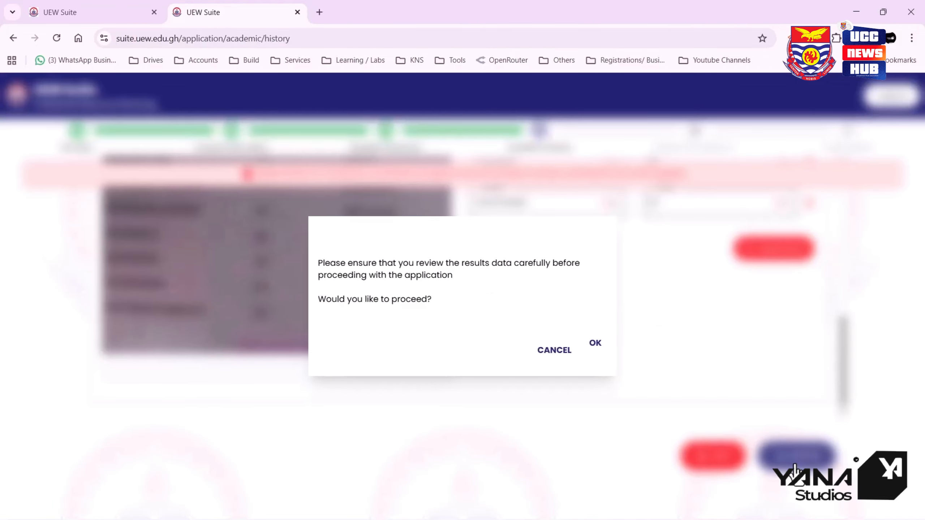
pyautogui.click(595, 344)
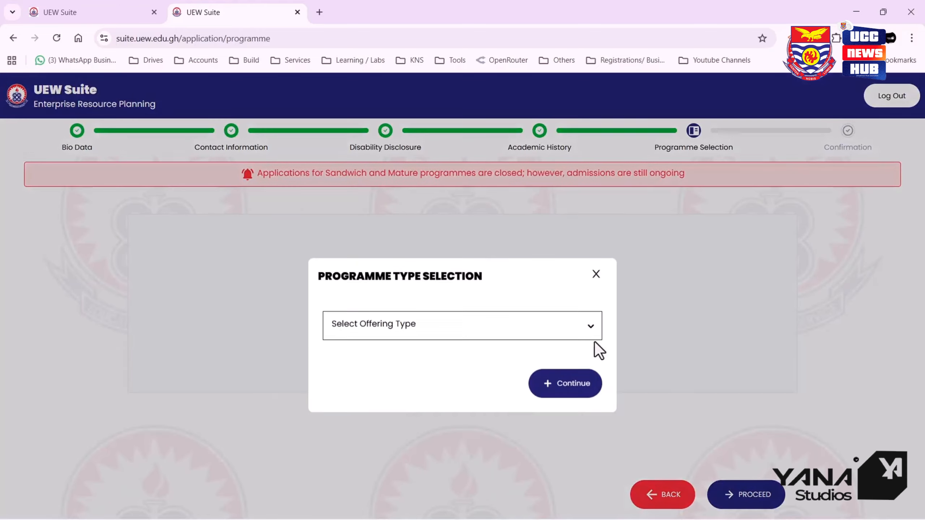
# Set the offering type to Full Time and the programme type to Undergraduate, and continue.
pyautogui.click(459, 289)
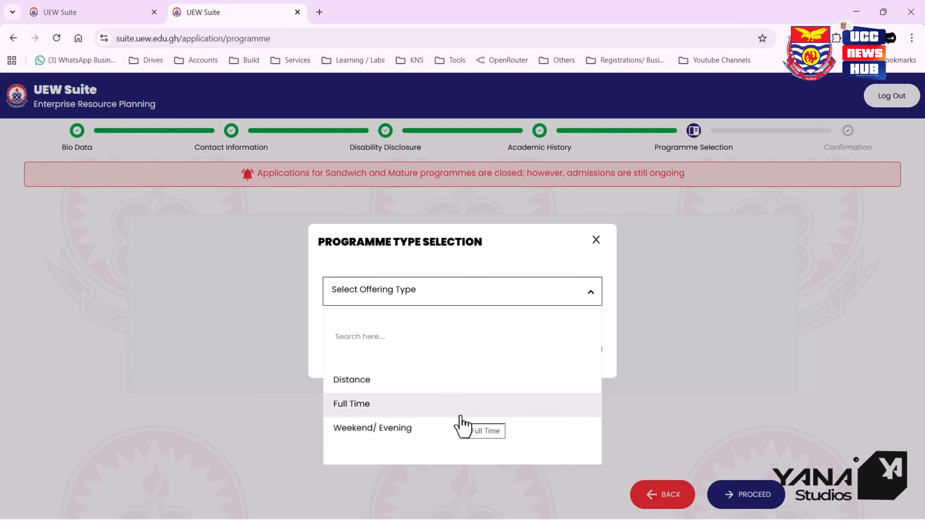
pyautogui.click(460, 407)
pyautogui.click(476, 321)
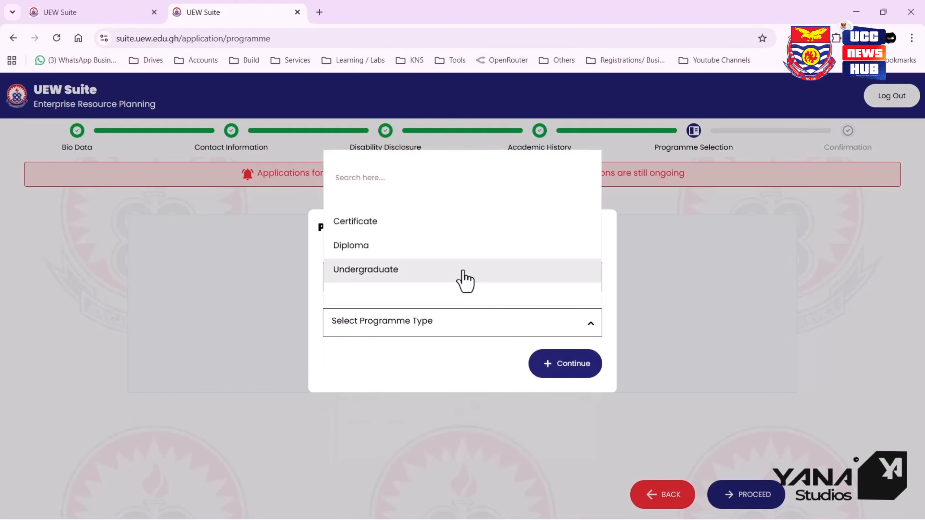
pyautogui.click(451, 279)
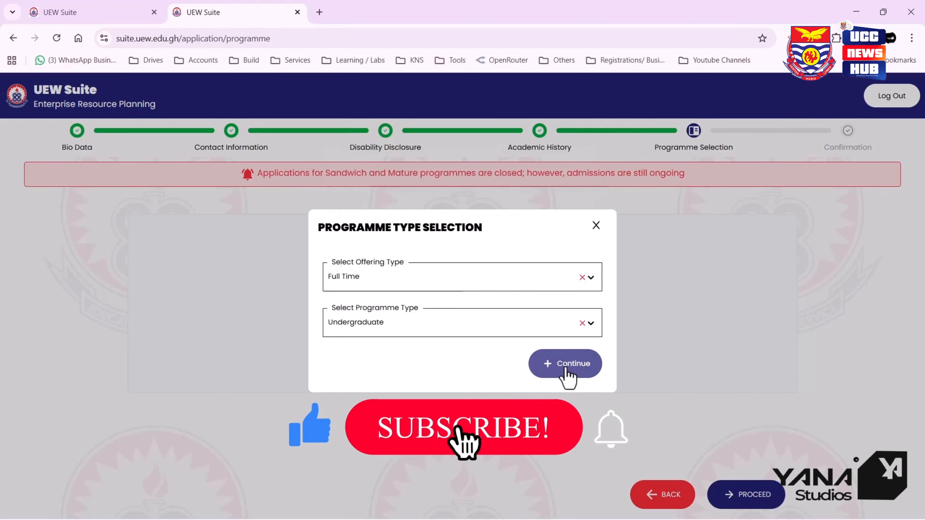
pyautogui.click(519, 334)
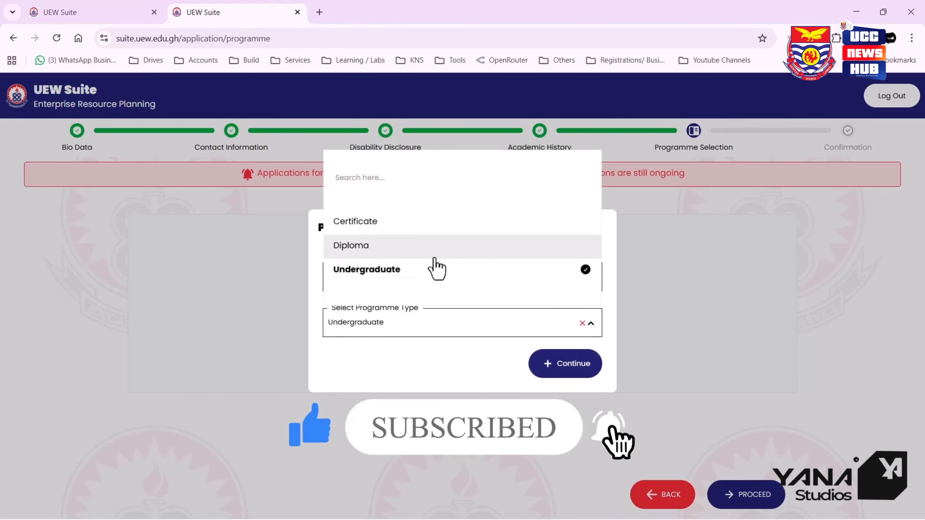
pyautogui.click(475, 278)
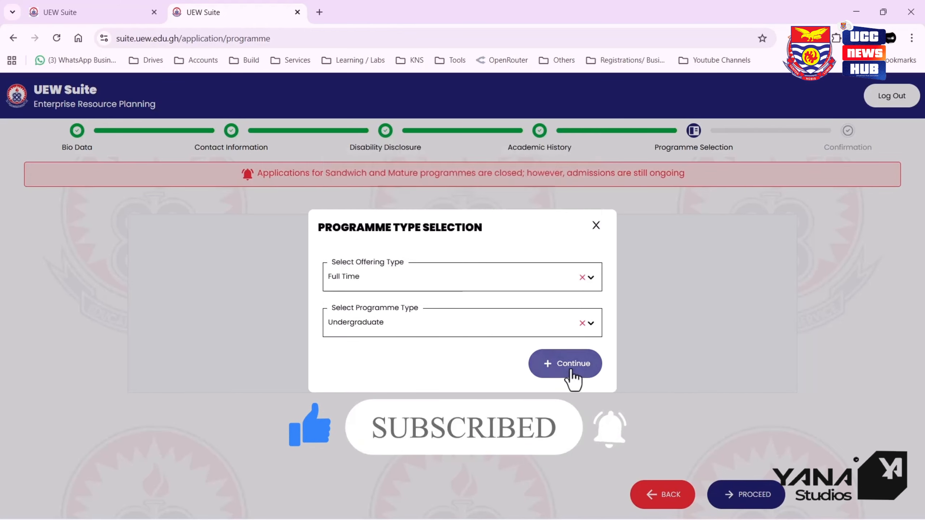
pyautogui.click(569, 369)
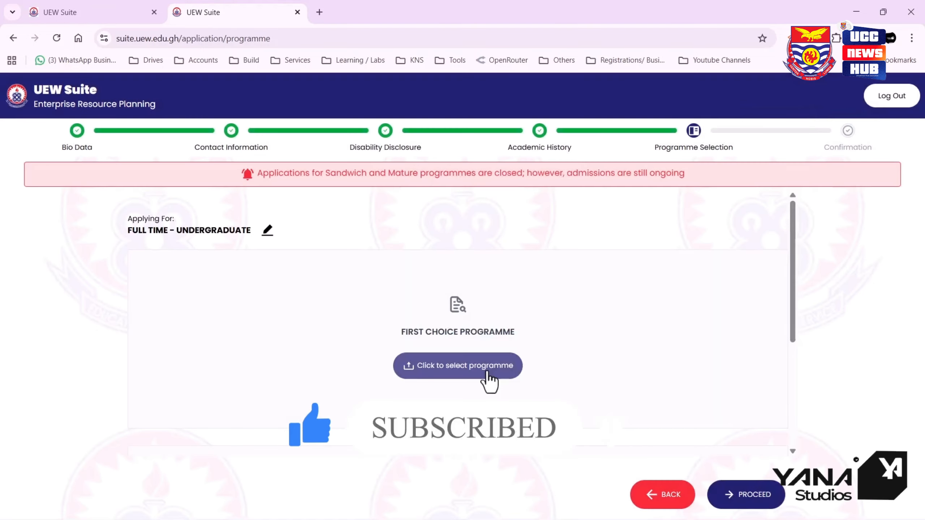
# Set the first choice programme to Bachelor of Education in Information Communication Technology and confirm the selection.
pyautogui.click(453, 368)
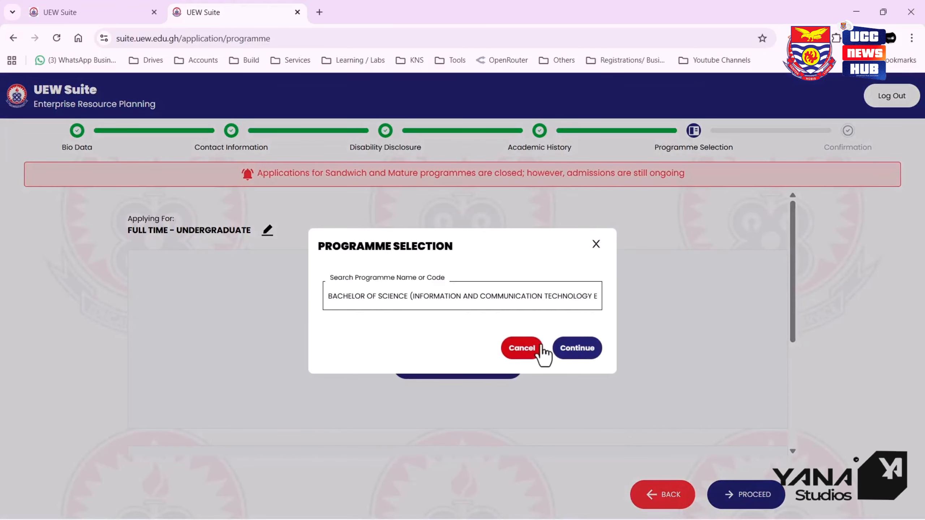
pyautogui.click(580, 291)
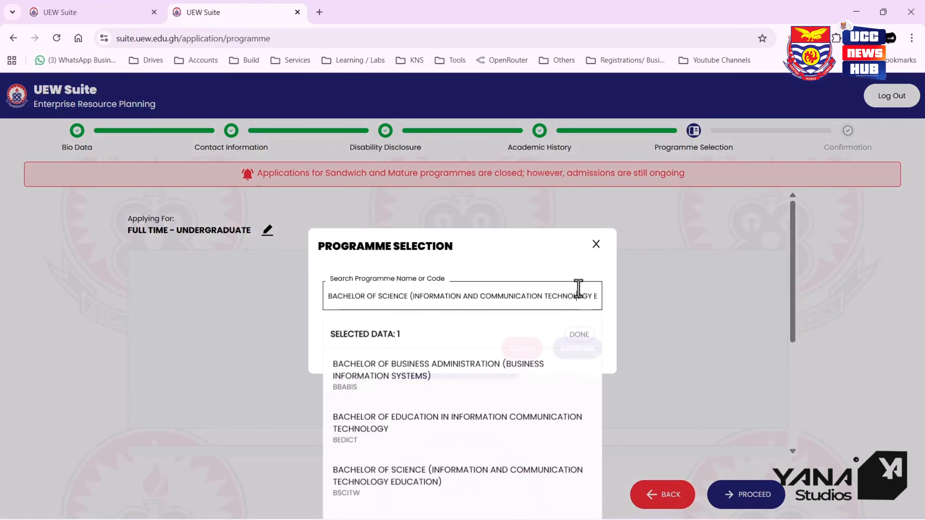
pyautogui.click(460, 442)
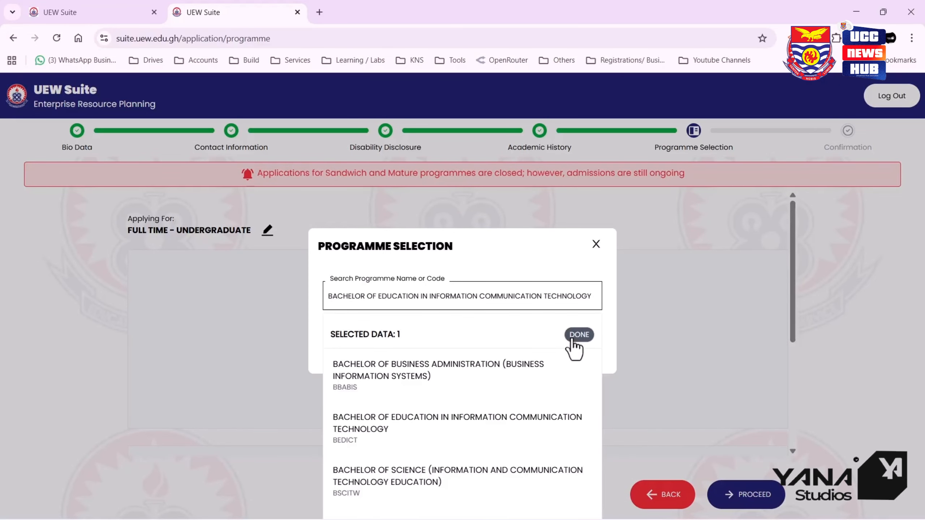
pyautogui.click(578, 334)
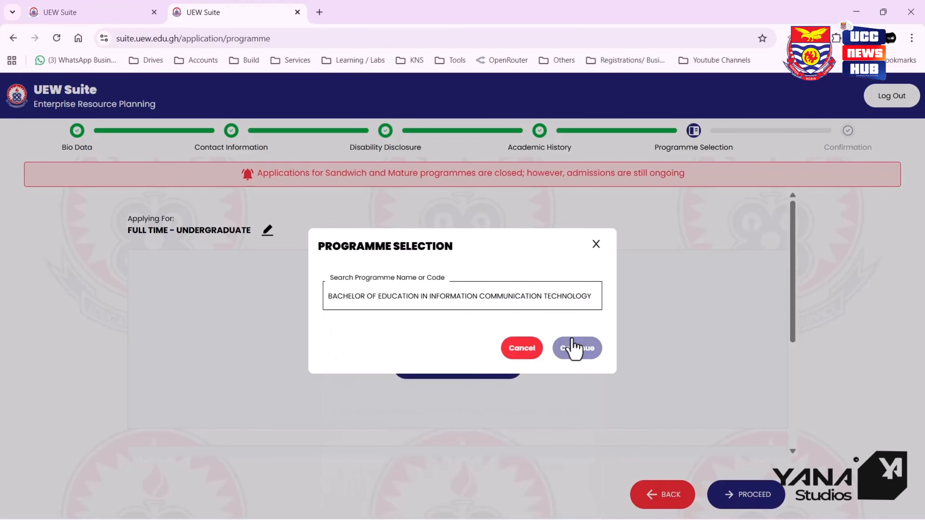
pyautogui.click(576, 348)
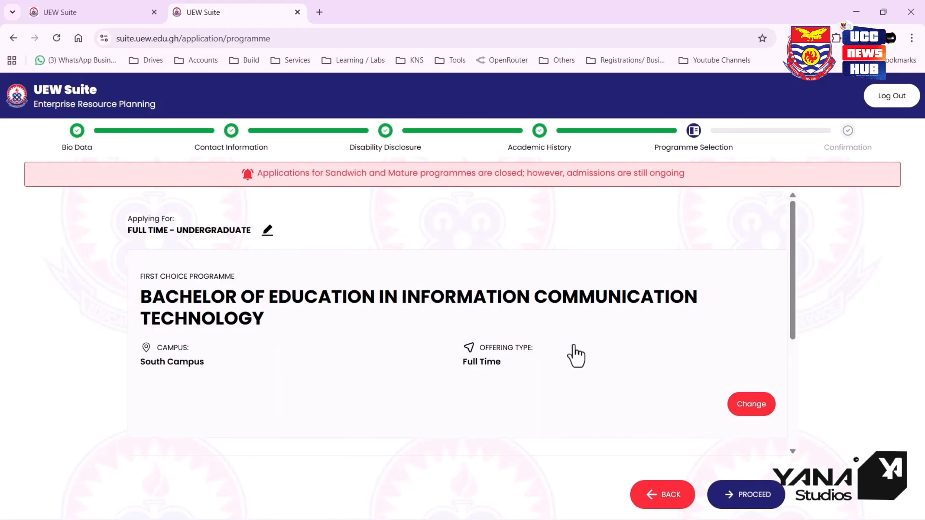
# Search for "socia" and set the second choice programme to Bachelor of Art (Social Studies Education).
pyautogui.scroll(-6, 437, 346)
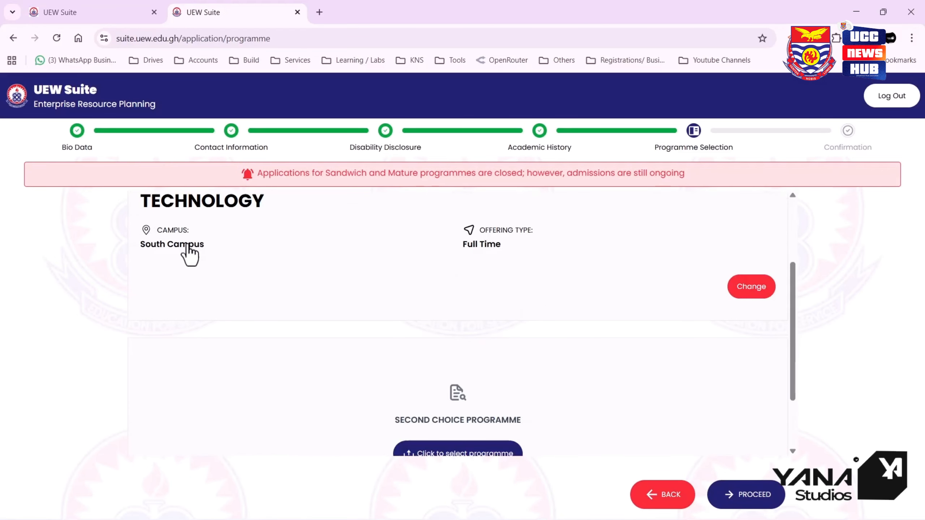
pyautogui.click(475, 380)
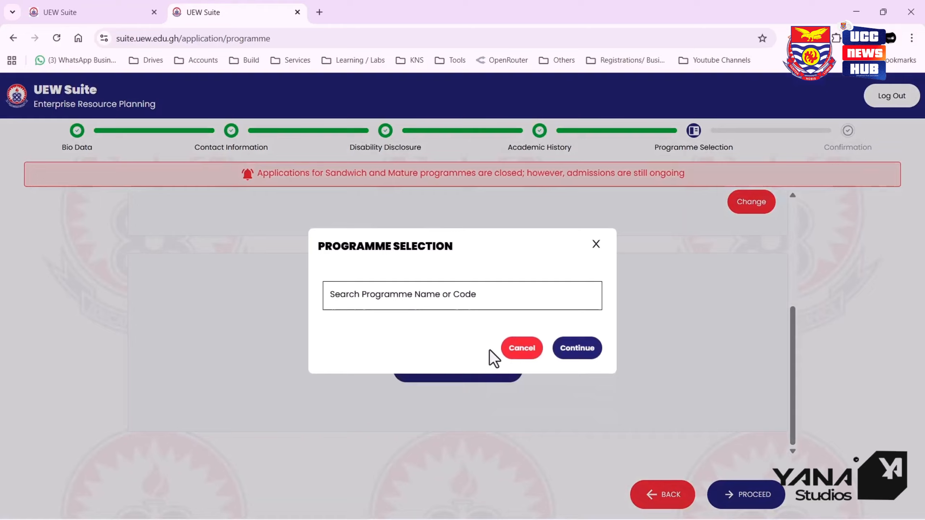
pyautogui.click(498, 298)
pyautogui.write('S')
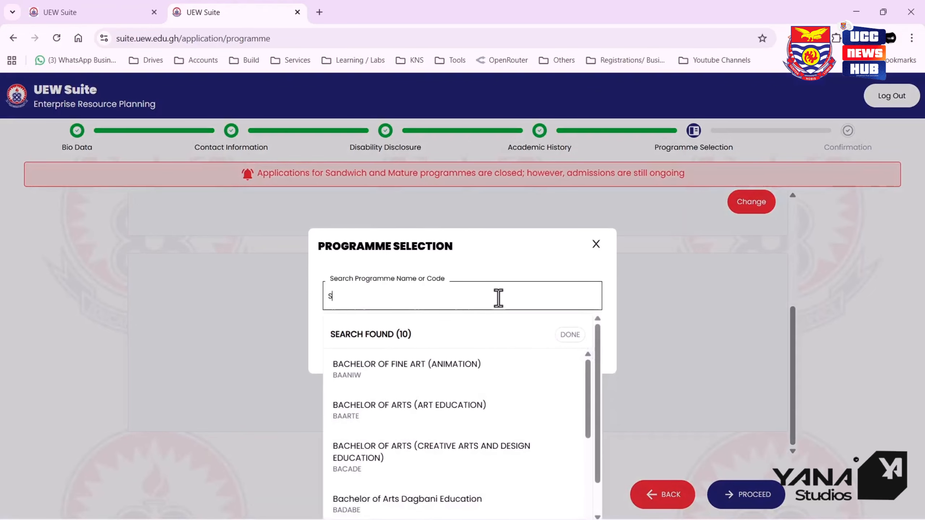
pyautogui.write('ocia')
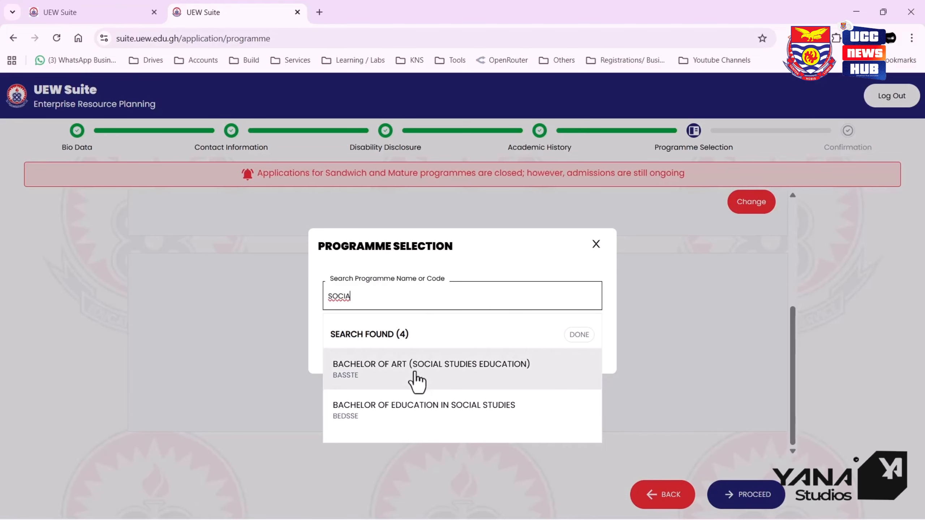
pyautogui.click(415, 375)
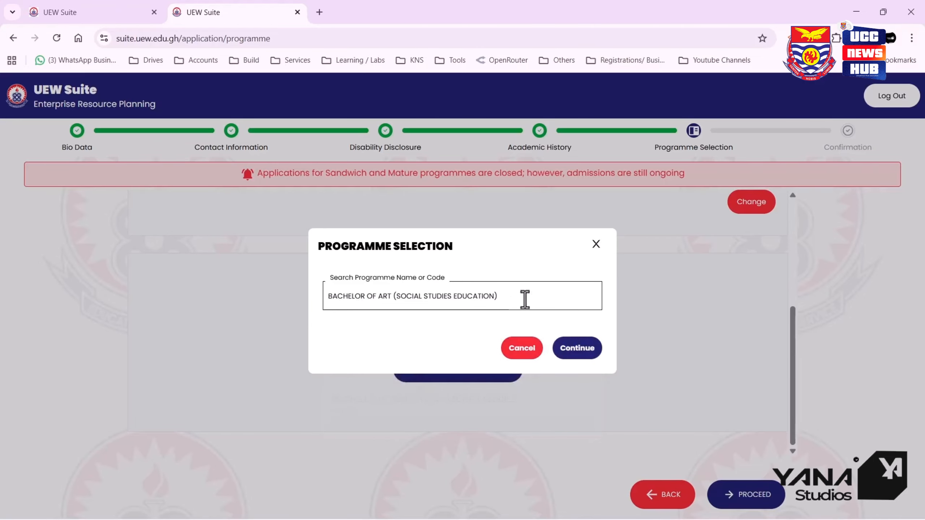
pyautogui.press('Return')
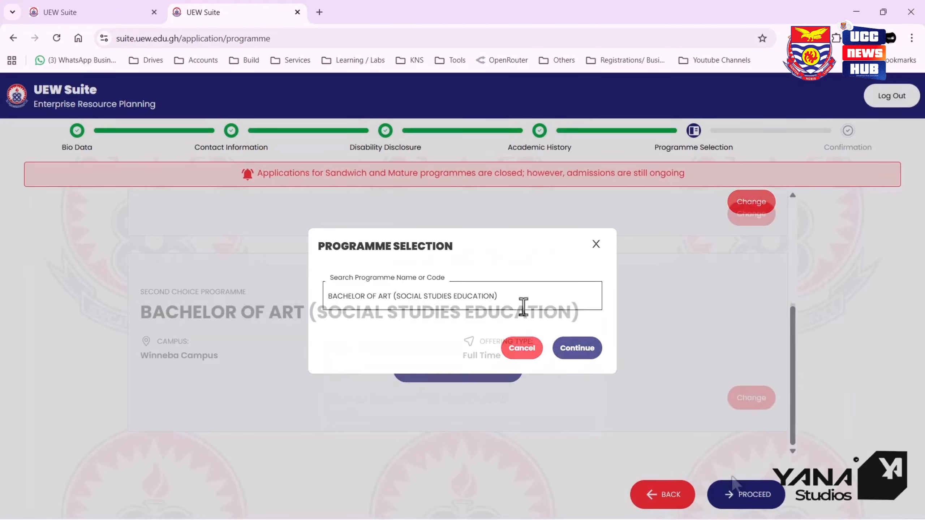
# Proceed with the chosen programmes, accept the review prompt, and look over the application summary sections on the confirmation page.
pyautogui.click(735, 501)
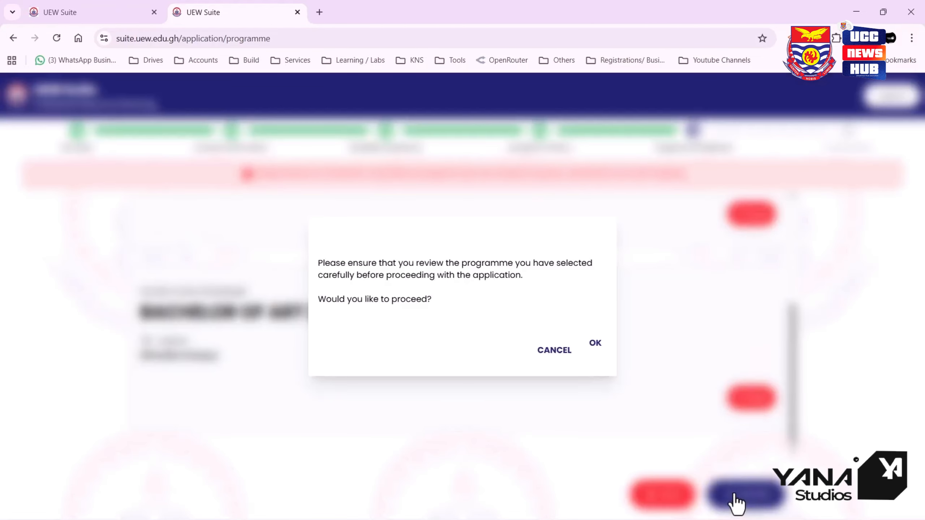
pyautogui.click(592, 348)
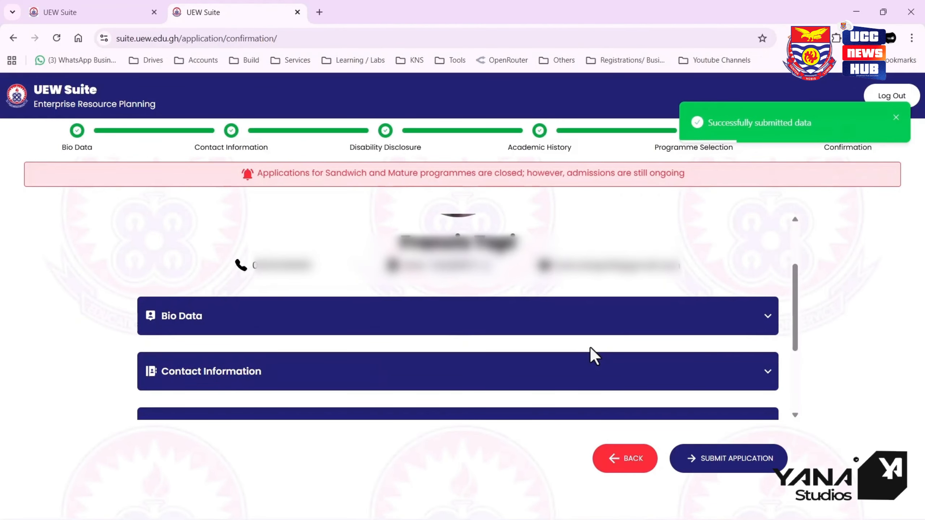
pyautogui.scroll(-4, 590, 348)
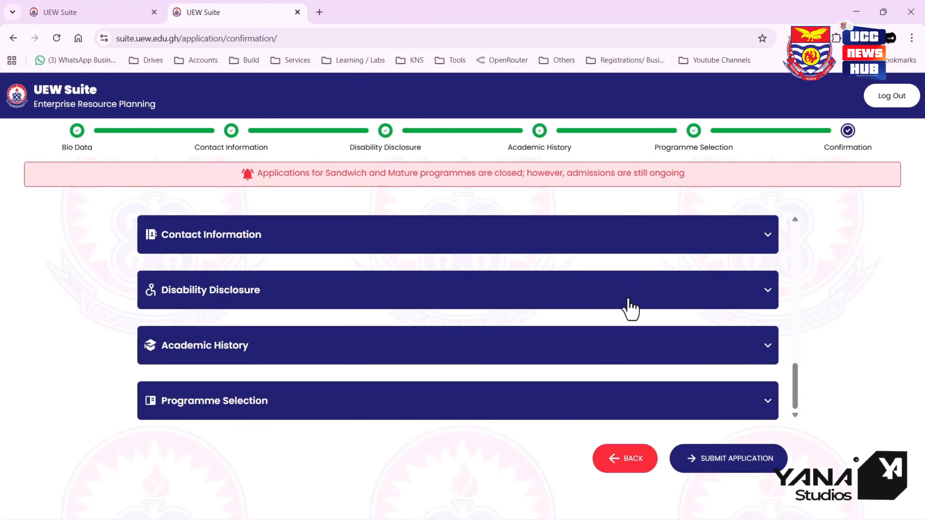
pyautogui.click(628, 299)
pyautogui.scroll(-3, 628, 299)
pyautogui.scroll(2, 567, 289)
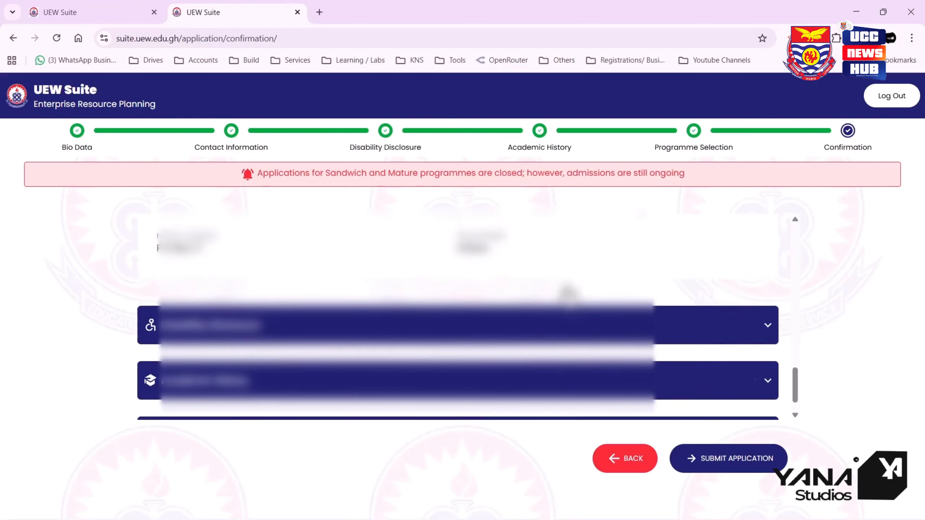
pyautogui.scroll(5, 553, 252)
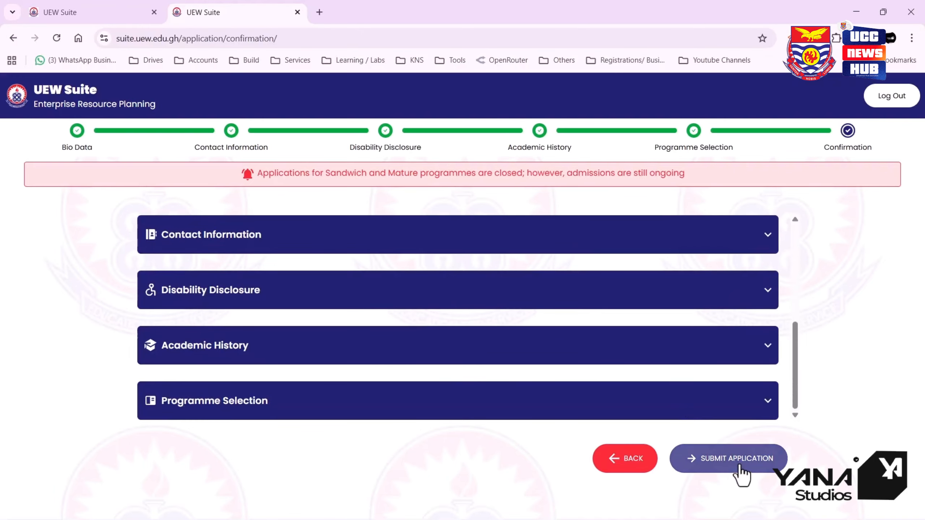
# Submit the application, answering Youtube to how you heard about the university, and accept the confirmation prompt.
pyautogui.click(732, 463)
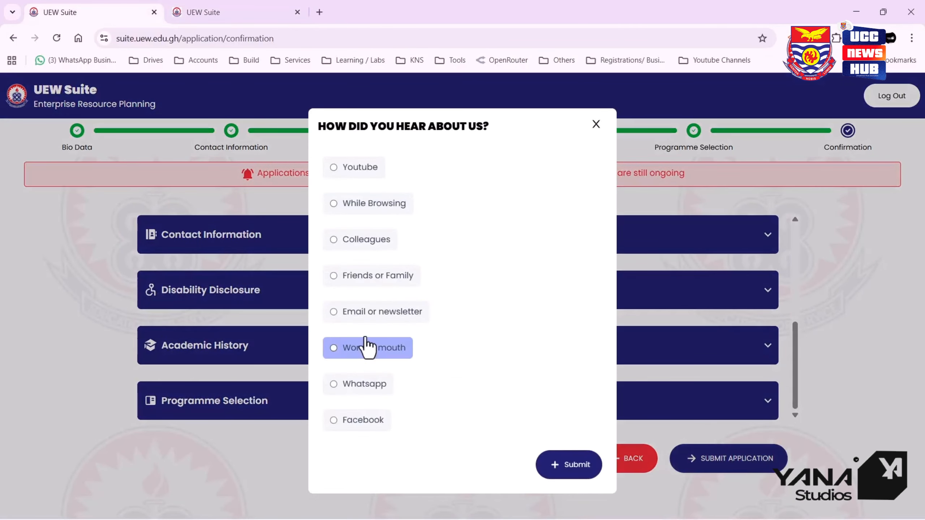
pyautogui.click(366, 242)
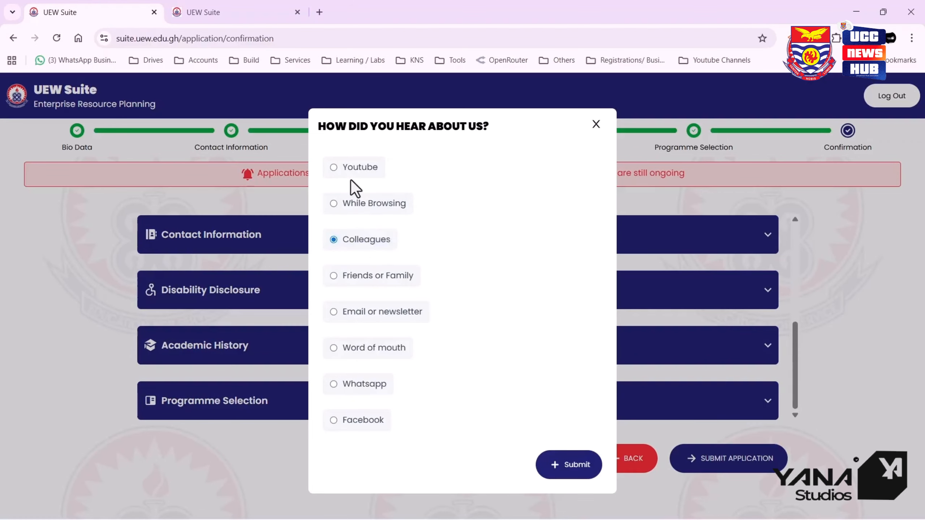
pyautogui.click(346, 172)
pyautogui.click(575, 474)
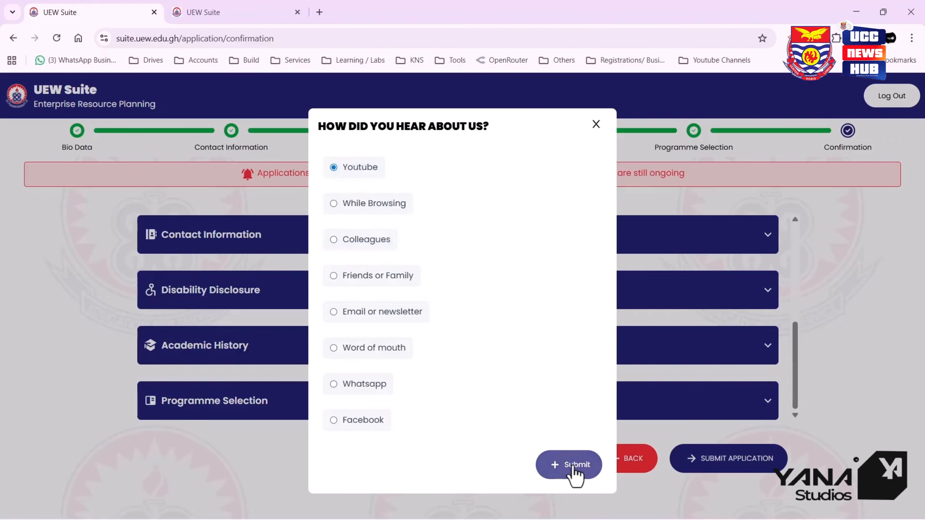
pyautogui.click(597, 343)
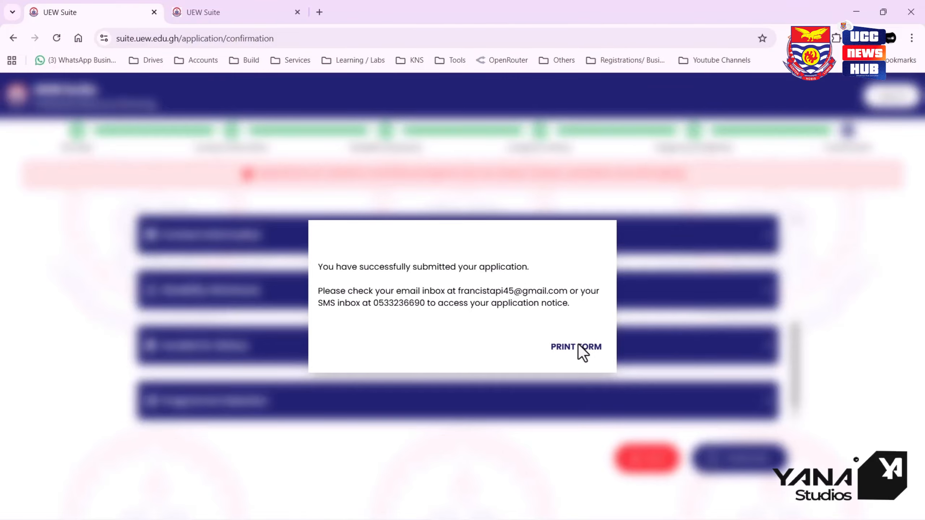
# Open the printable application form, close it after viewing, and examine the stages in the application tracker.
pyautogui.click(580, 347)
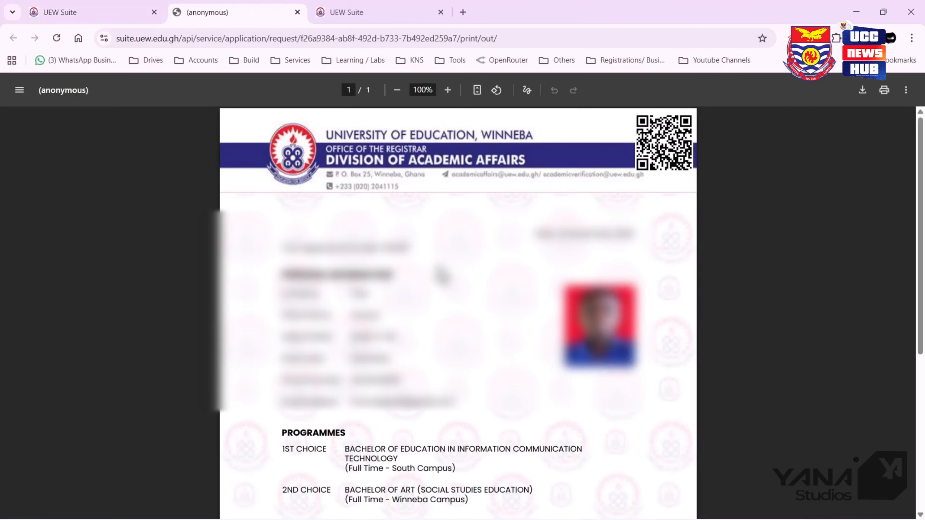
pyautogui.hotkey('ctrl', 'w')
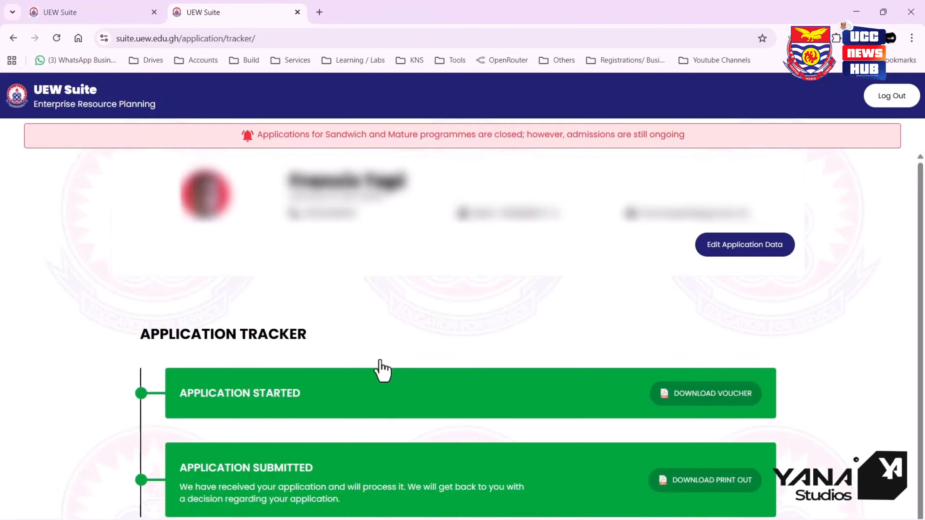
pyautogui.scroll(-1, 381, 371)
pyautogui.scroll(1, 382, 372)
pyautogui.scroll(-1, 512, 470)
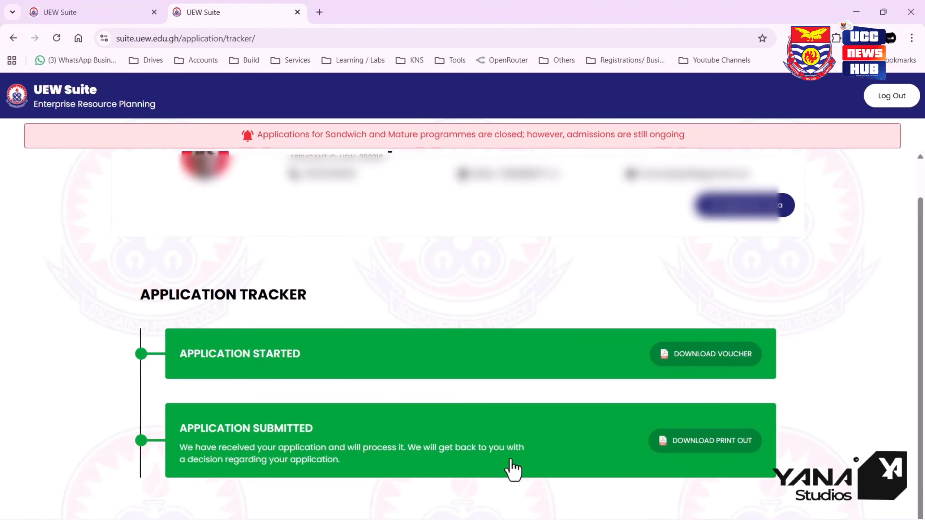
pyautogui.scroll(1, 513, 471)
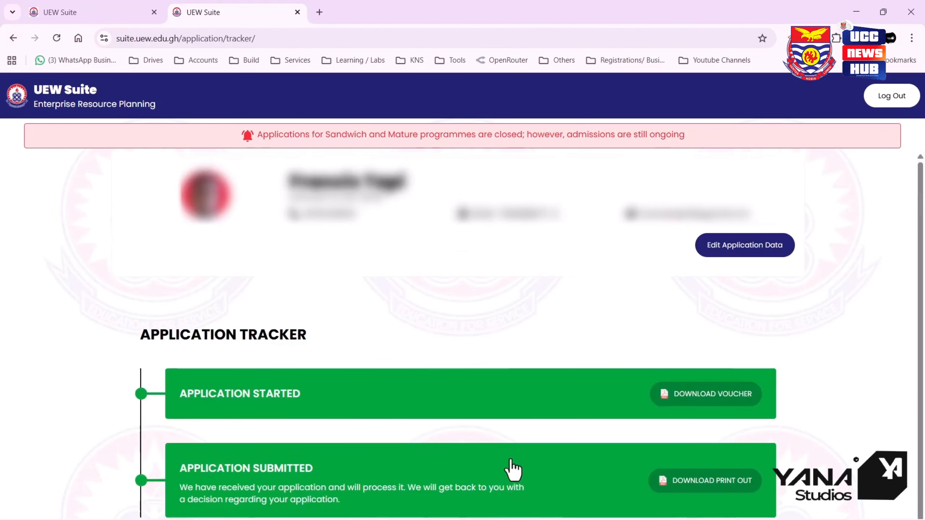